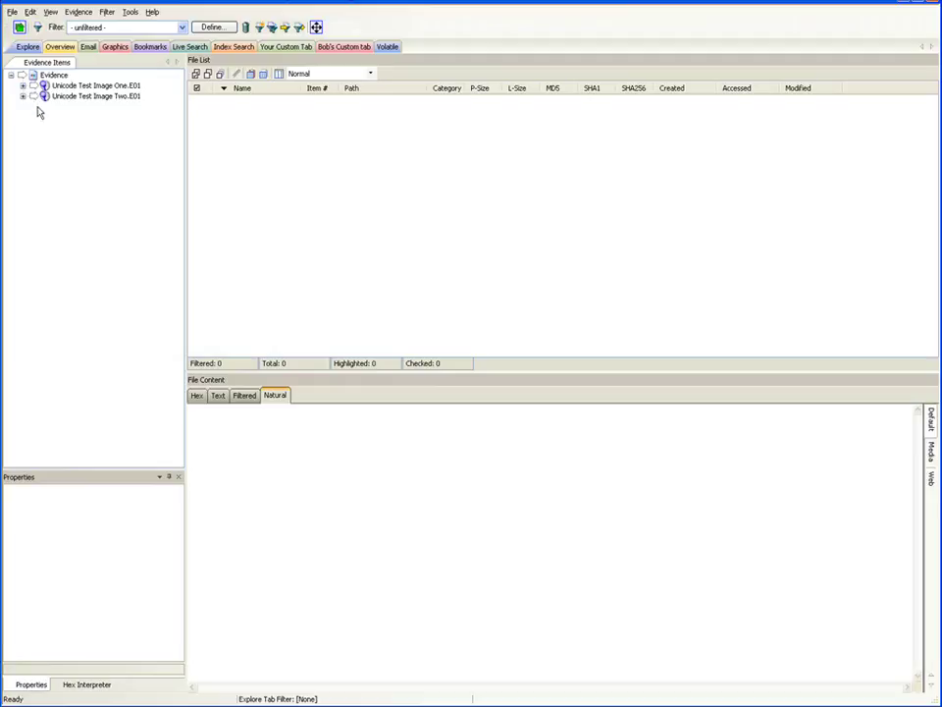
# Open Live Search and switch from Hex to the Text search entry.
pyautogui.click(187, 50)
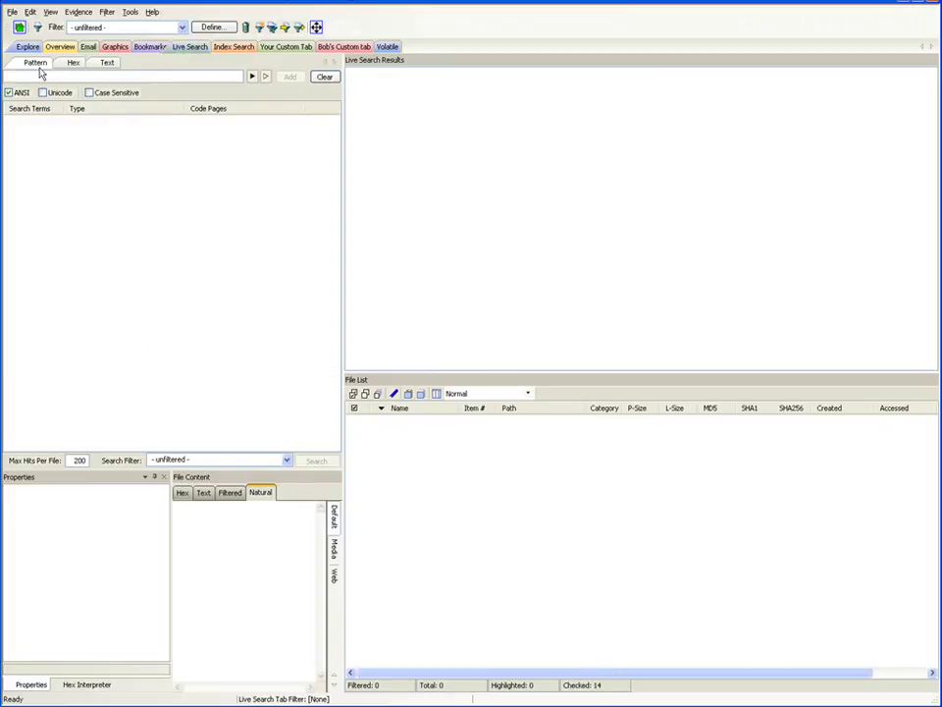
pyautogui.click(70, 63)
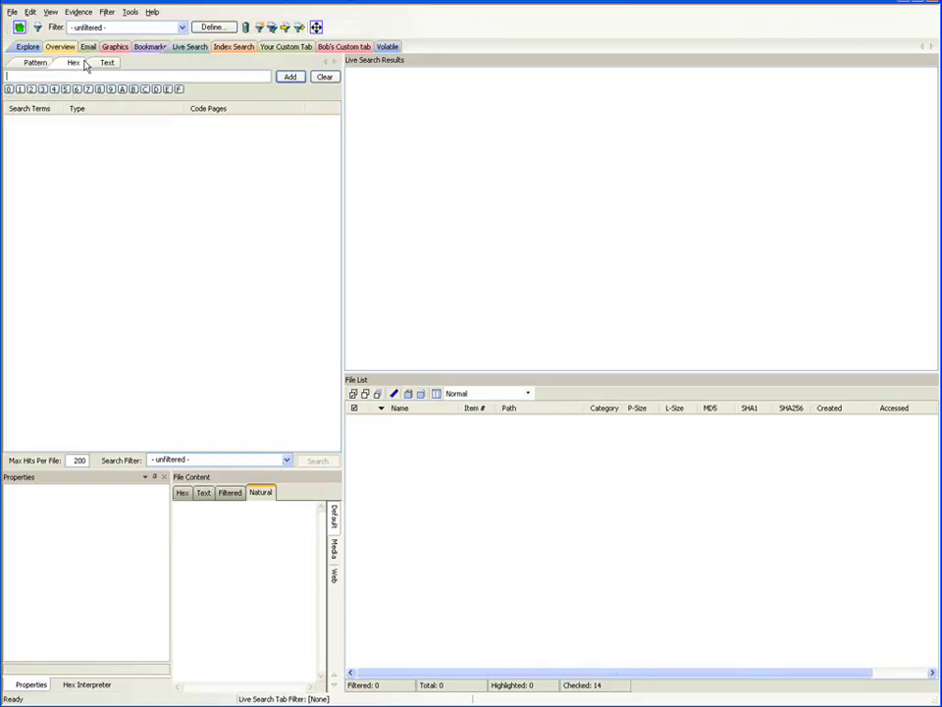
pyautogui.click(106, 63)
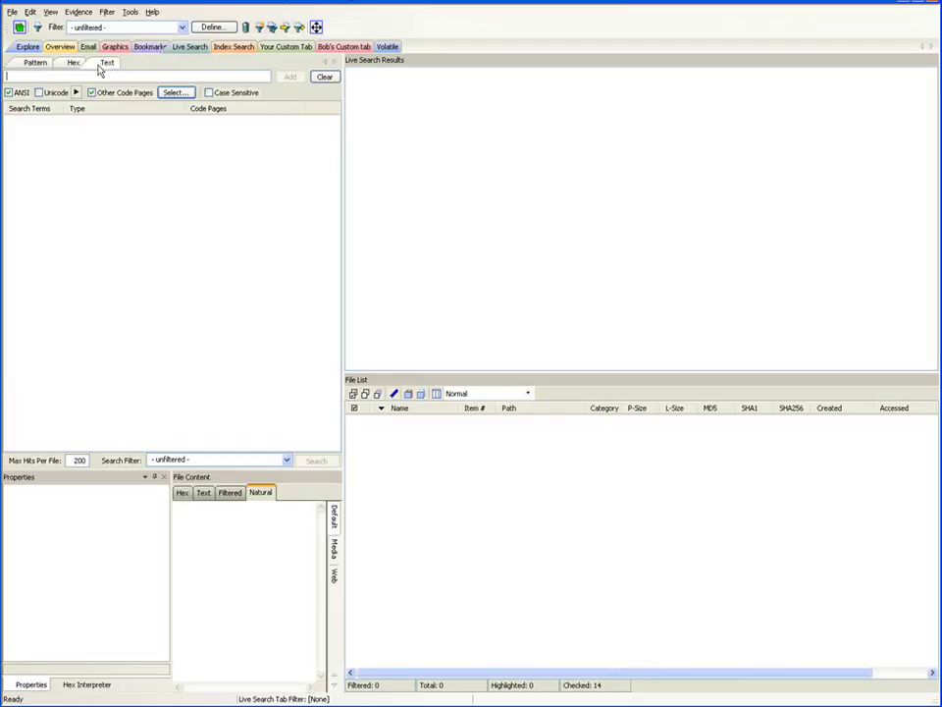
# Include Unicode in the text search, check its encodings, and keep Other Code Pages enabled.
pyautogui.click(40, 93)
pyautogui.click(75, 93)
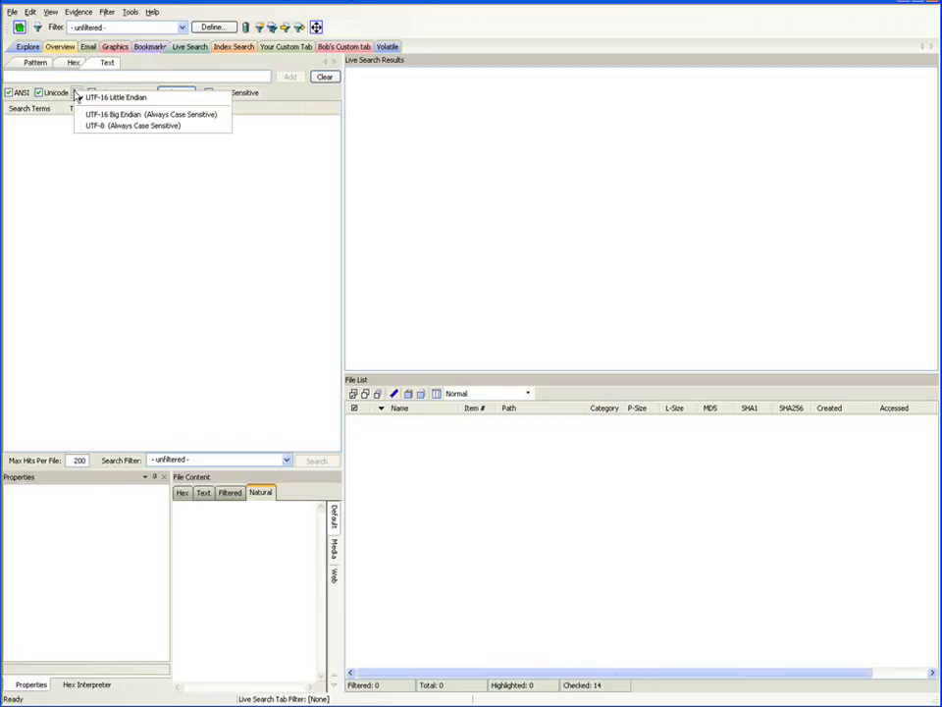
pyautogui.click(100, 172)
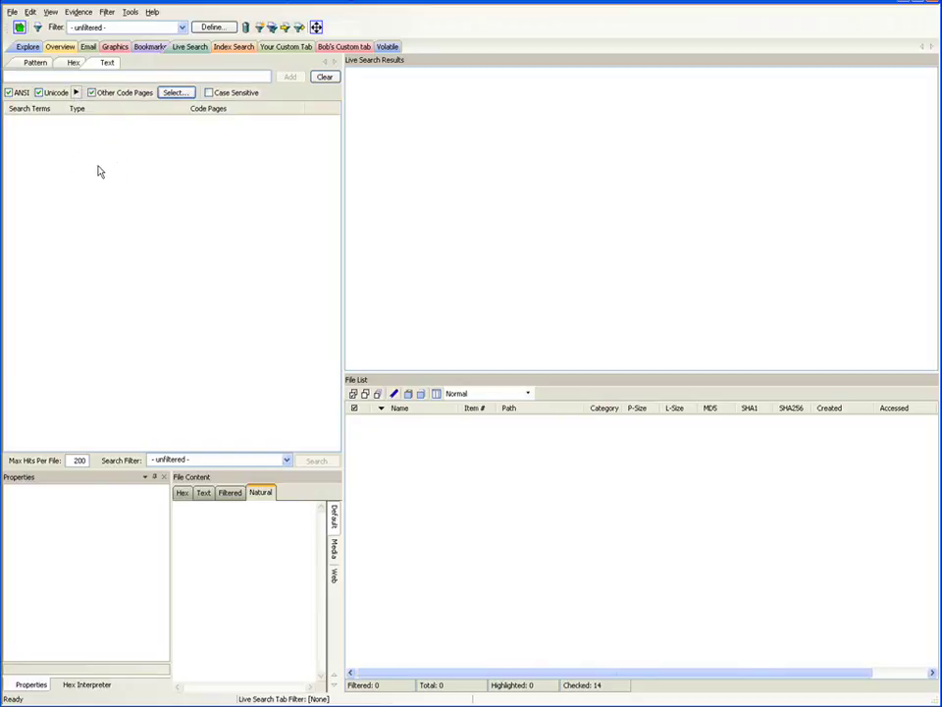
pyautogui.click(91, 92)
pyautogui.click(91, 93)
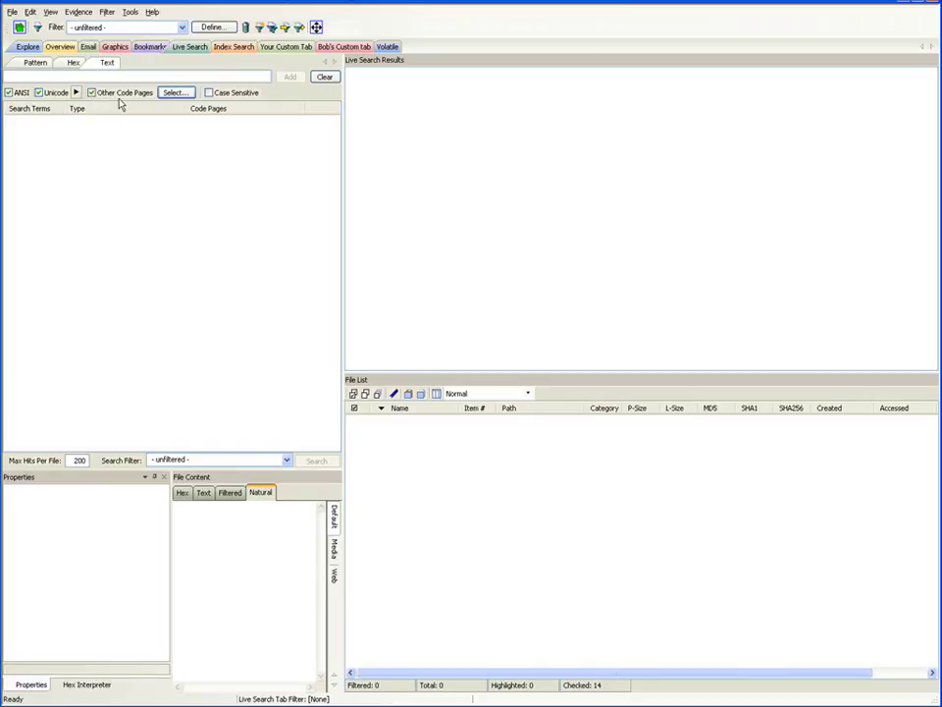
pyautogui.click(173, 92)
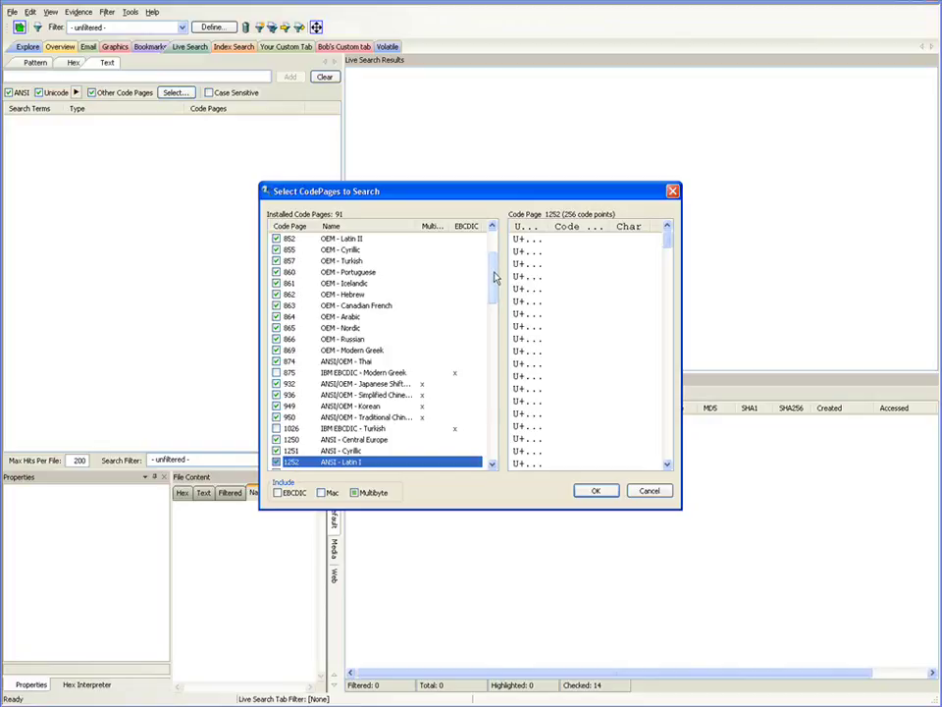
pyautogui.moveTo(496, 278); pyautogui.dragTo(487, 429)
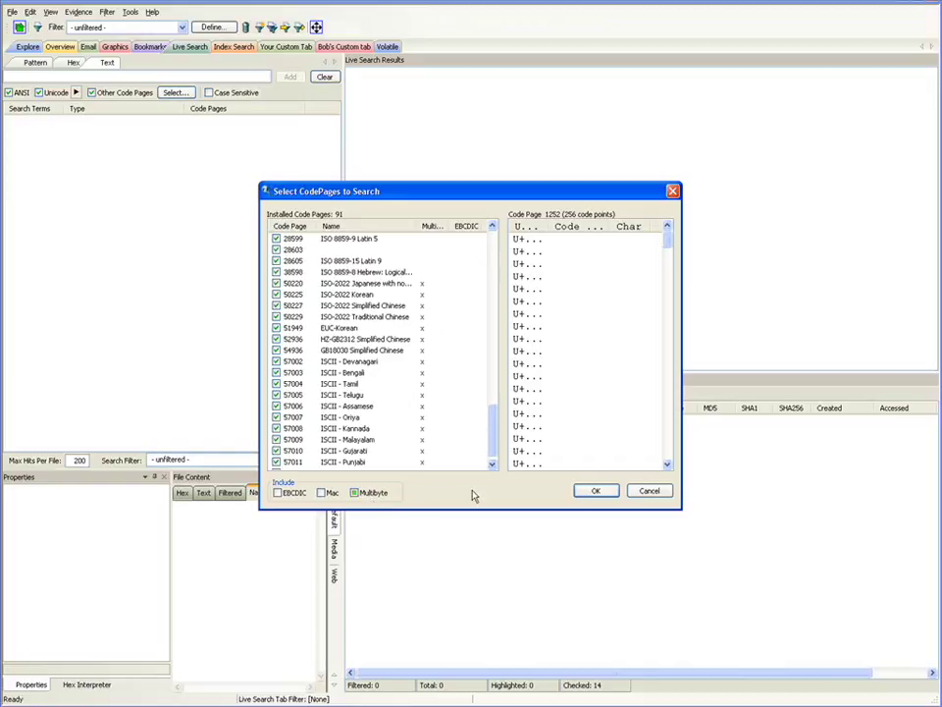
pyautogui.click(607, 496)
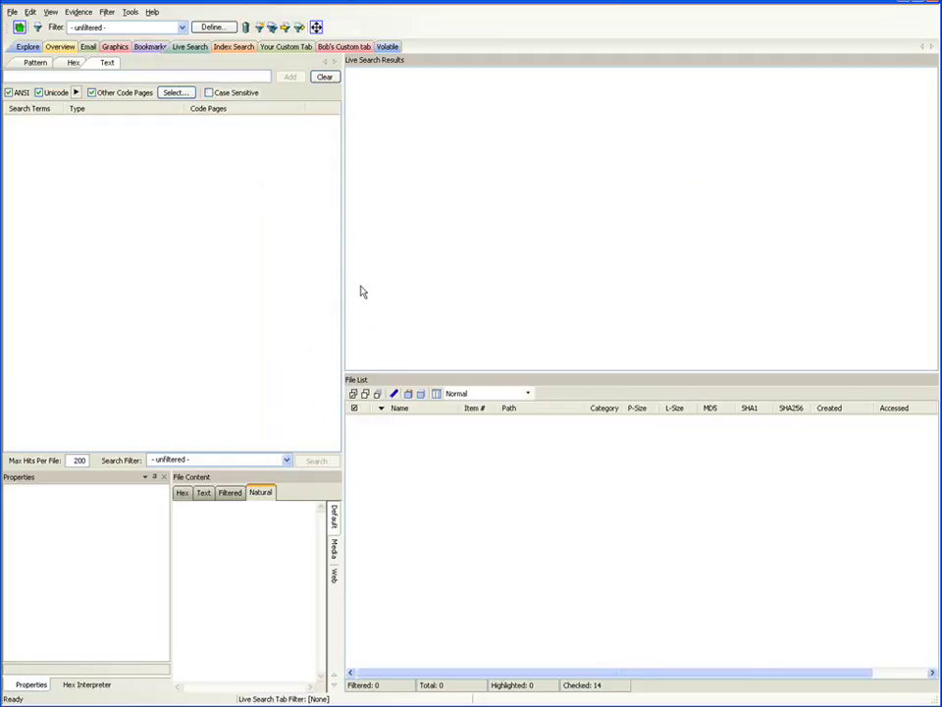
# Switch to Pattern entry and look over the regex syntax menu without inserting anything.
pyautogui.click(34, 63)
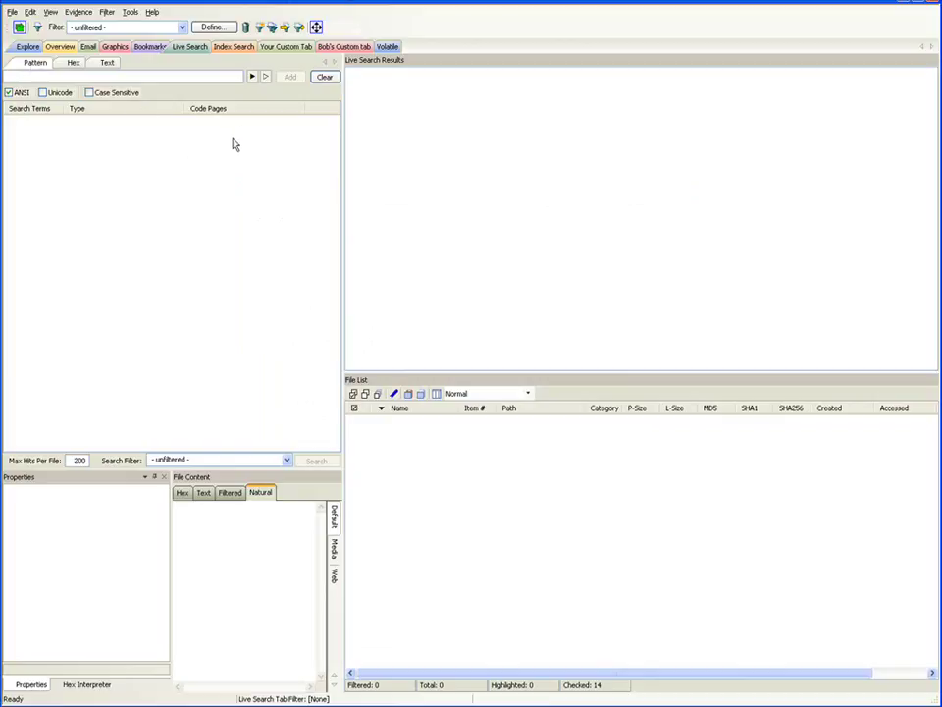
pyautogui.click(252, 76)
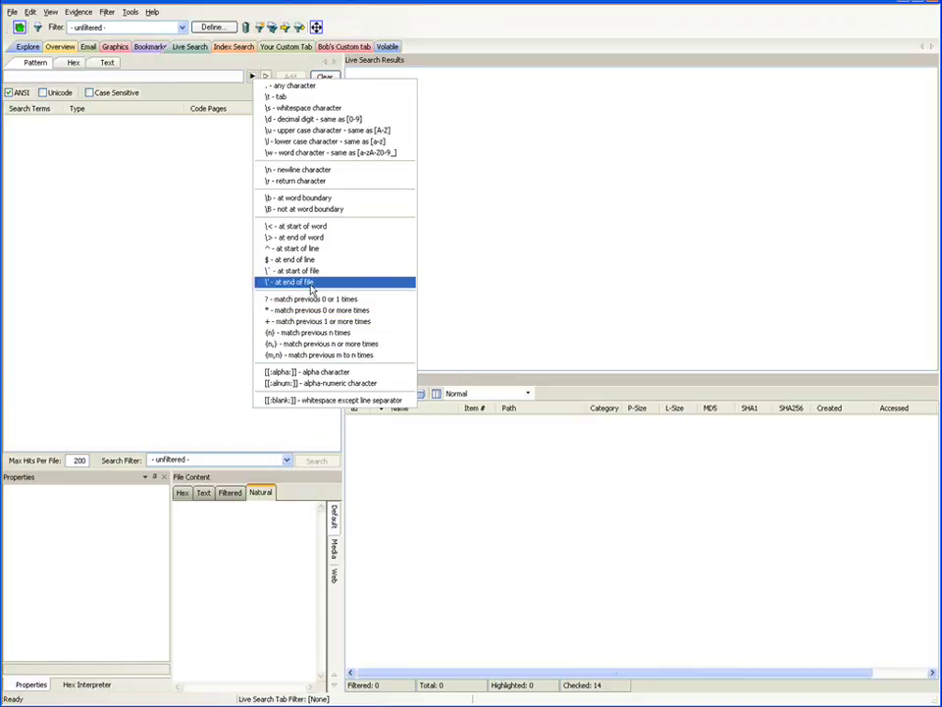
pyautogui.click(226, 197)
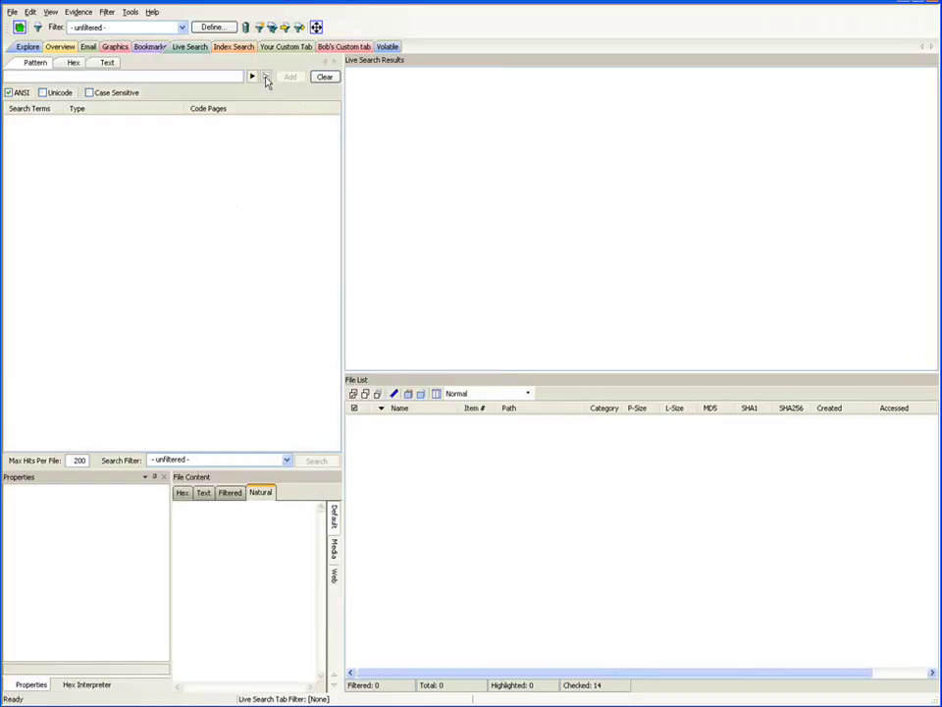
# Review the predefined expressions without choosing one, then switch to Index Search.
pyautogui.click(265, 77)
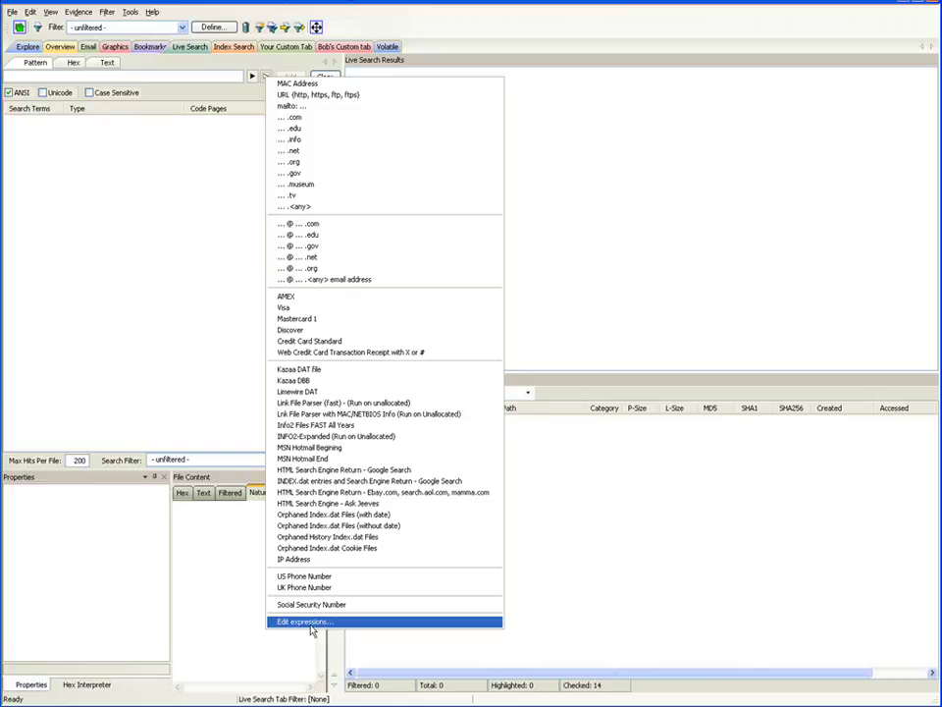
pyautogui.click(182, 328)
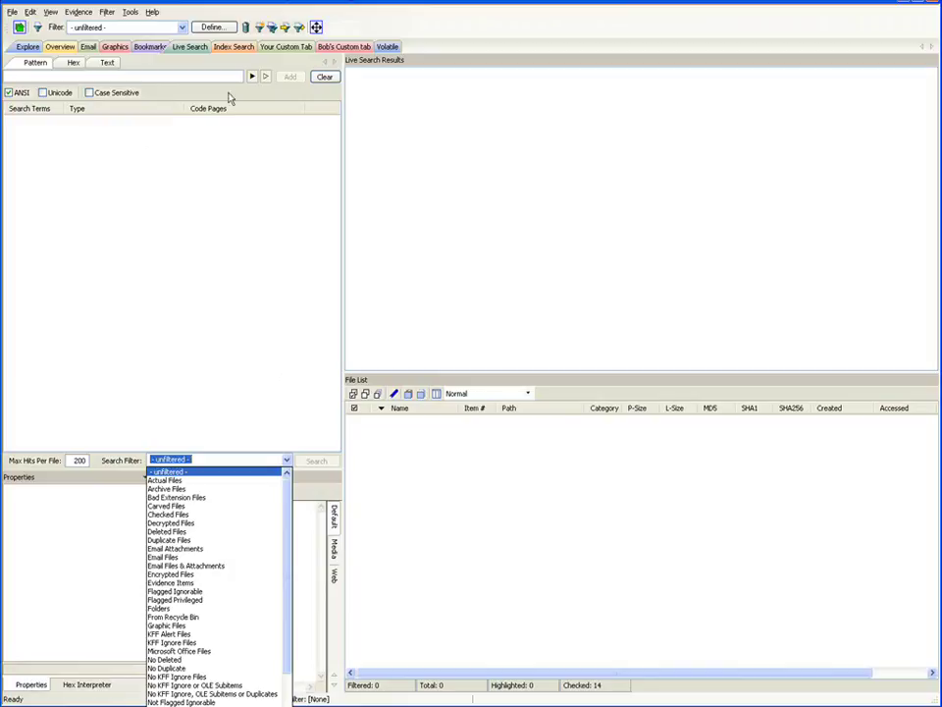
pyautogui.click(231, 49)
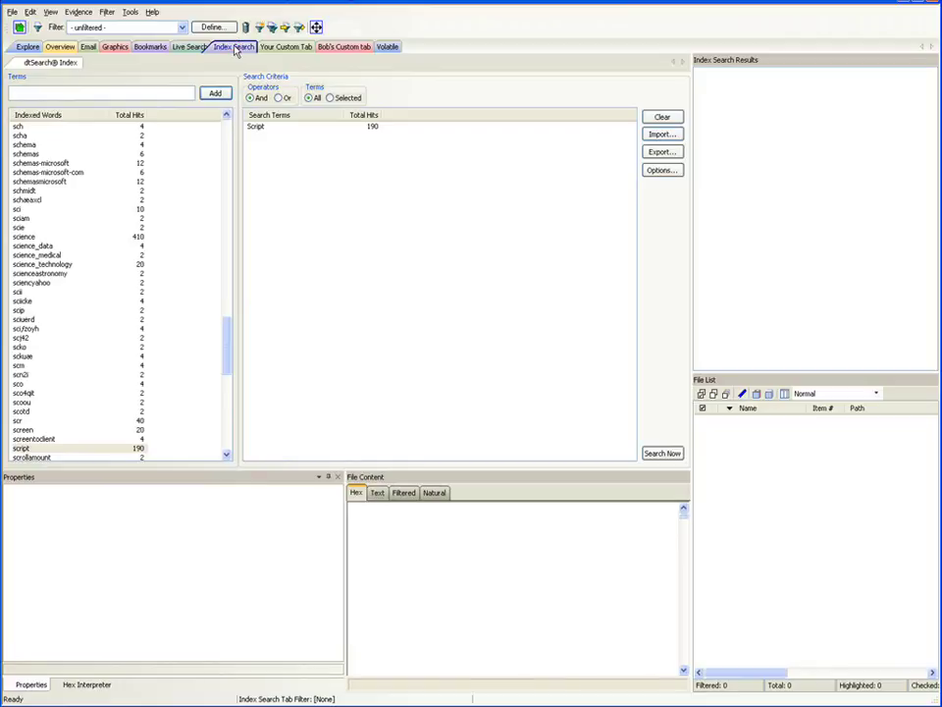
# Enter 'schema' as an index search term, removing a stray character, and add it.
pyautogui.click(138, 93)
pyautogui.write('漢')
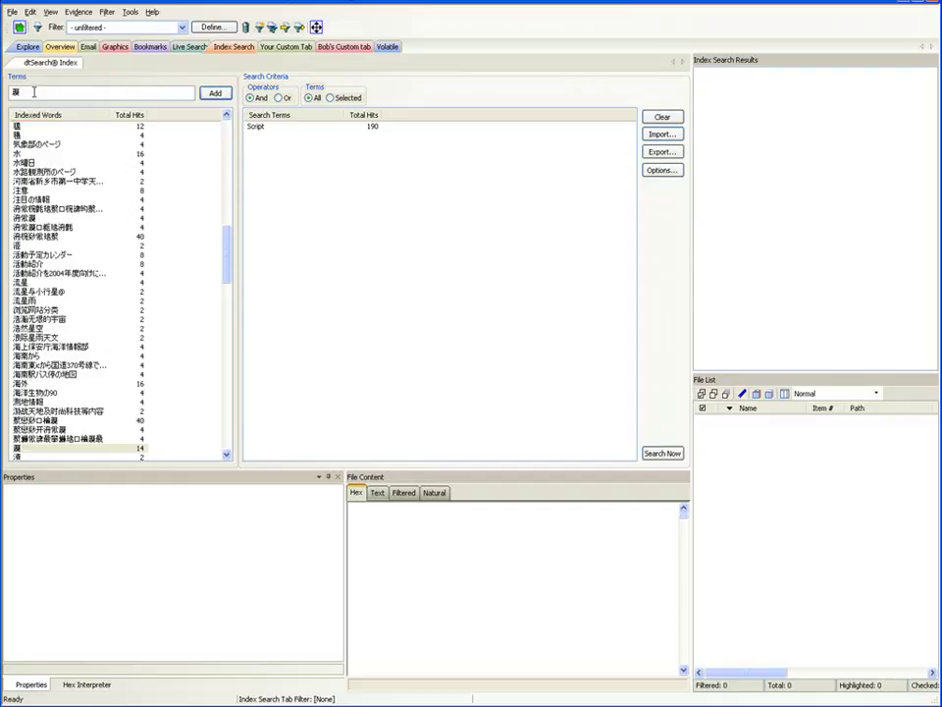
pyautogui.moveTo(33, 92); pyautogui.dragTo(5, 95)
pyautogui.click(29, 94)
pyautogui.press('BackSpace')
pyautogui.write('schem')
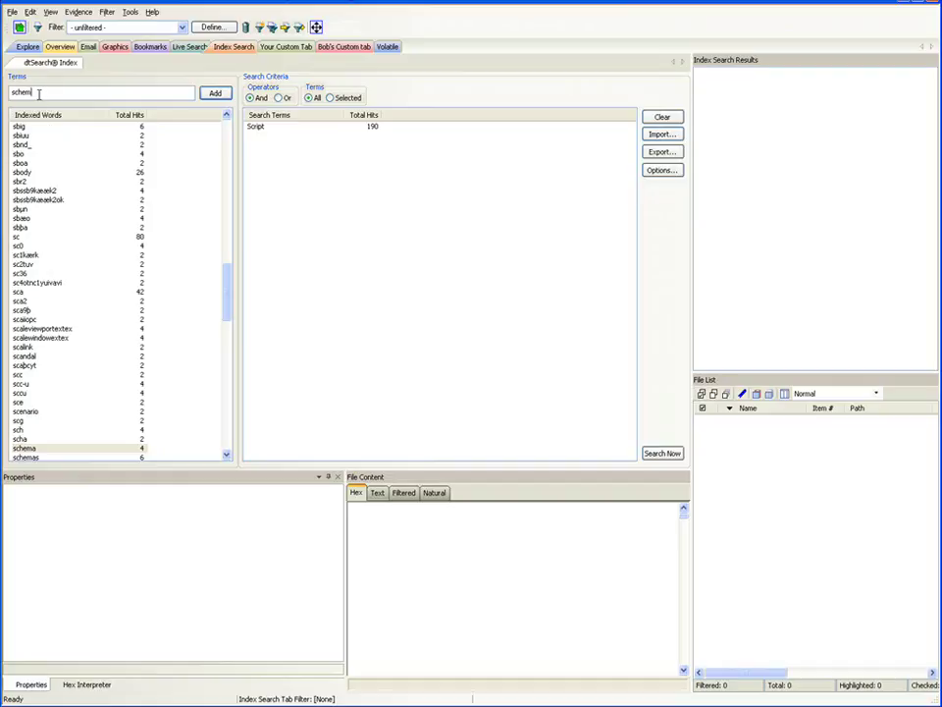
pyautogui.write('a')
pyautogui.click(215, 92)
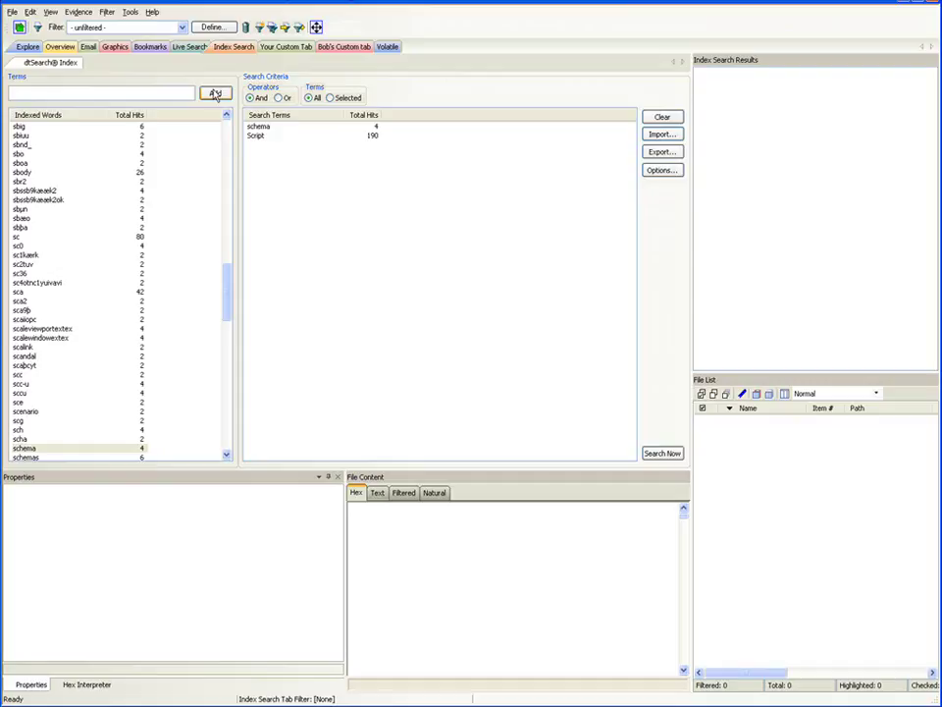
# Select the Script term and clear it from the search terms.
pyautogui.click(261, 139)
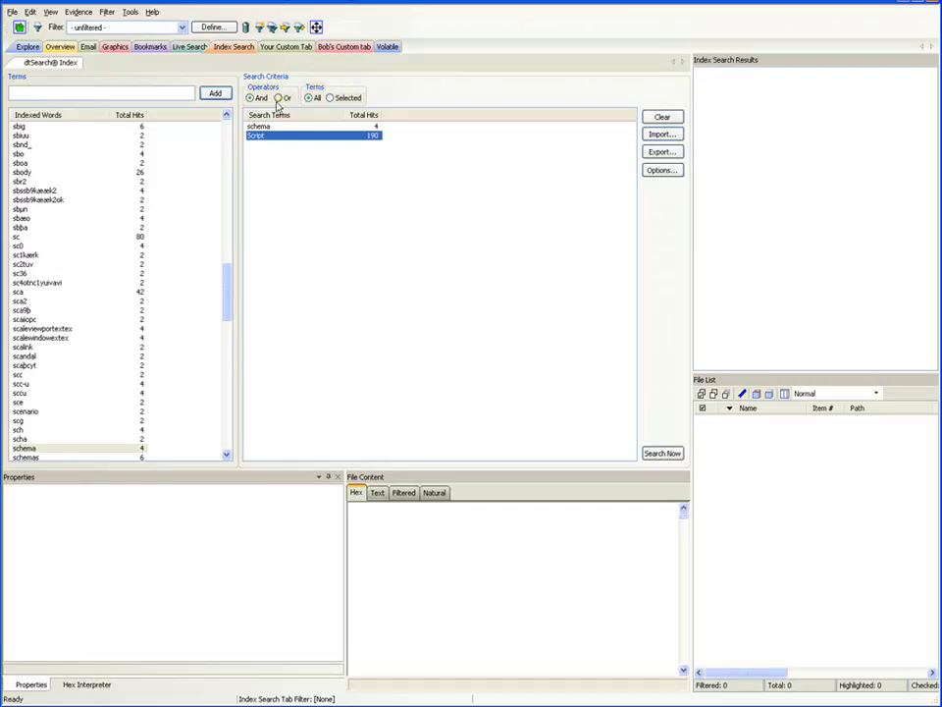
pyautogui.click(260, 126)
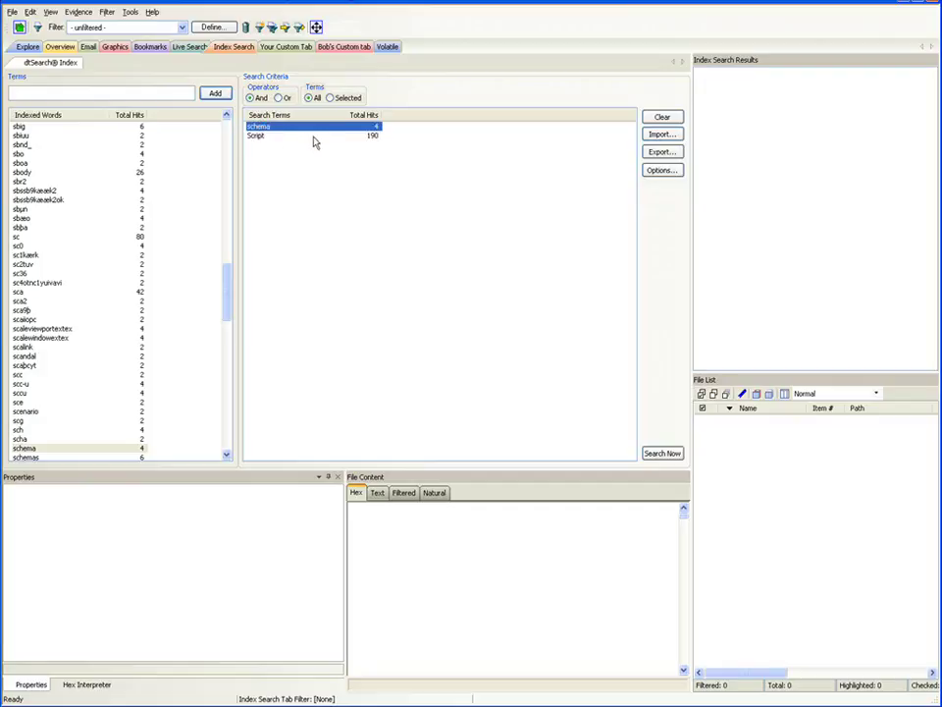
pyautogui.click(297, 135)
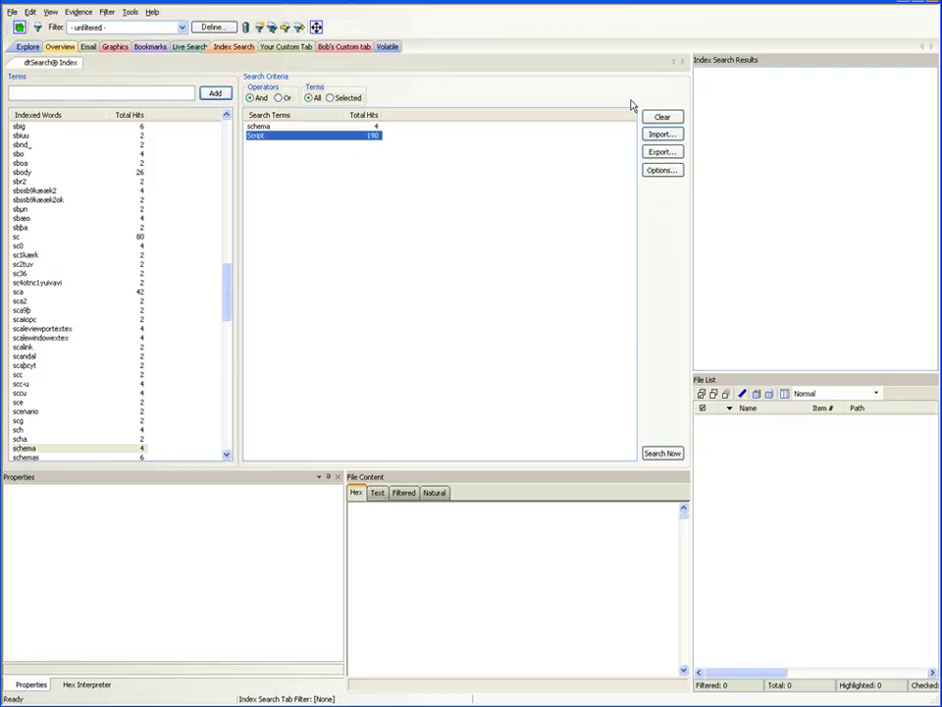
pyautogui.click(662, 117)
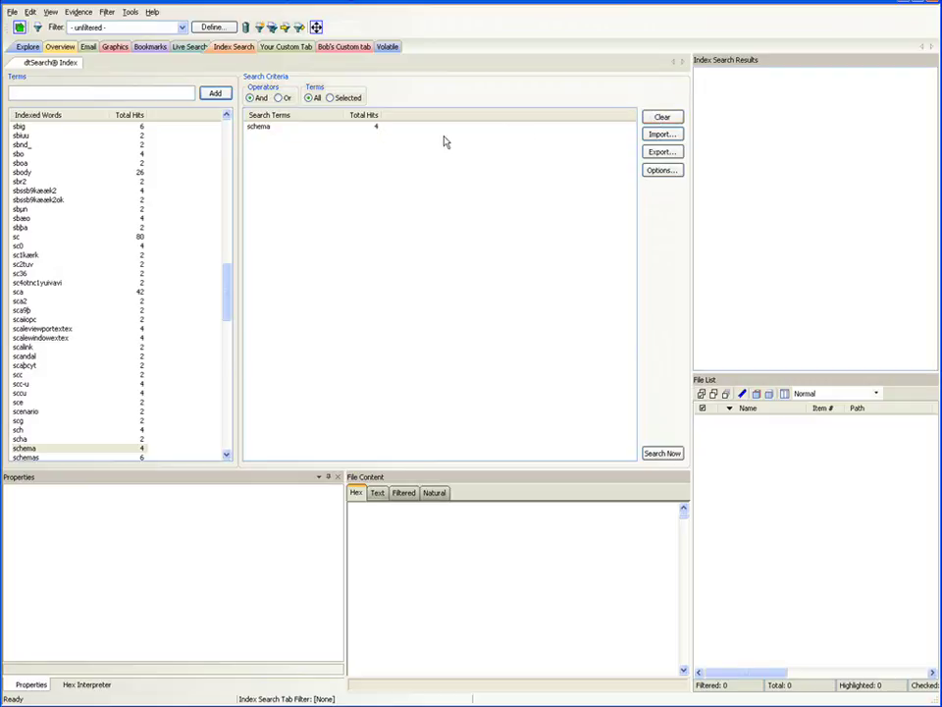
# Search for schema and open the first hit in Item 1025, SanDisk CruzerLock Installer v1.1.exe.
pyautogui.click(653, 455)
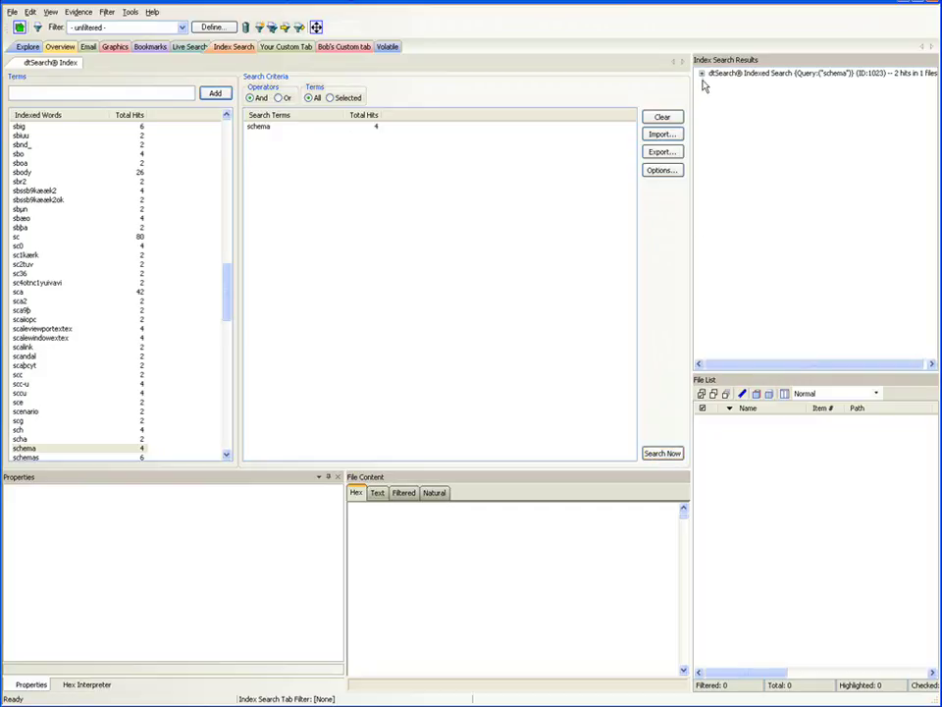
pyautogui.click(702, 73)
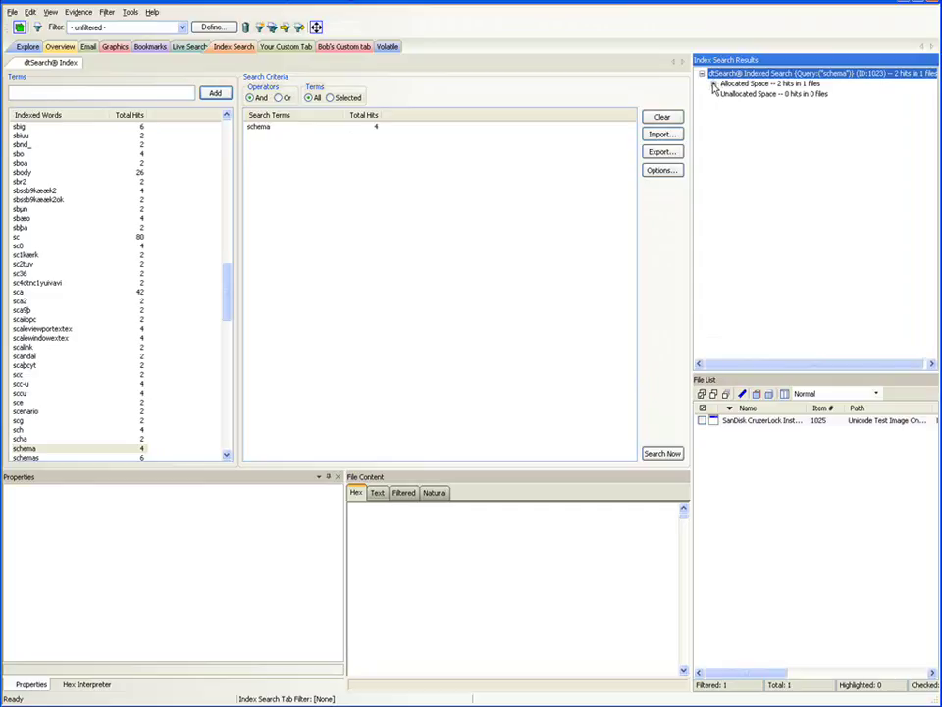
pyautogui.click(713, 84)
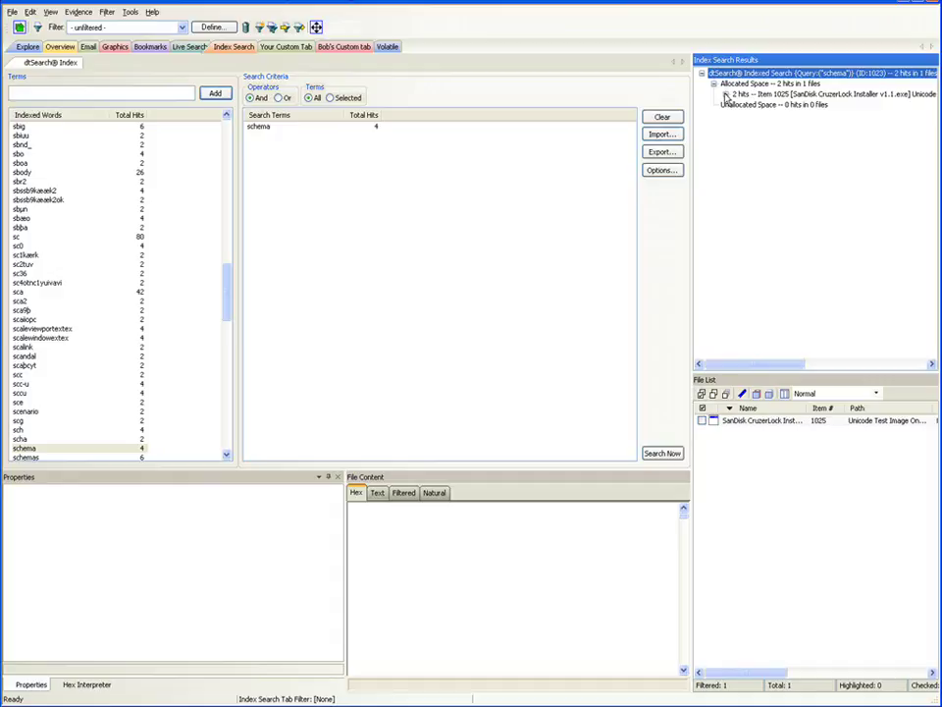
pyautogui.click(724, 95)
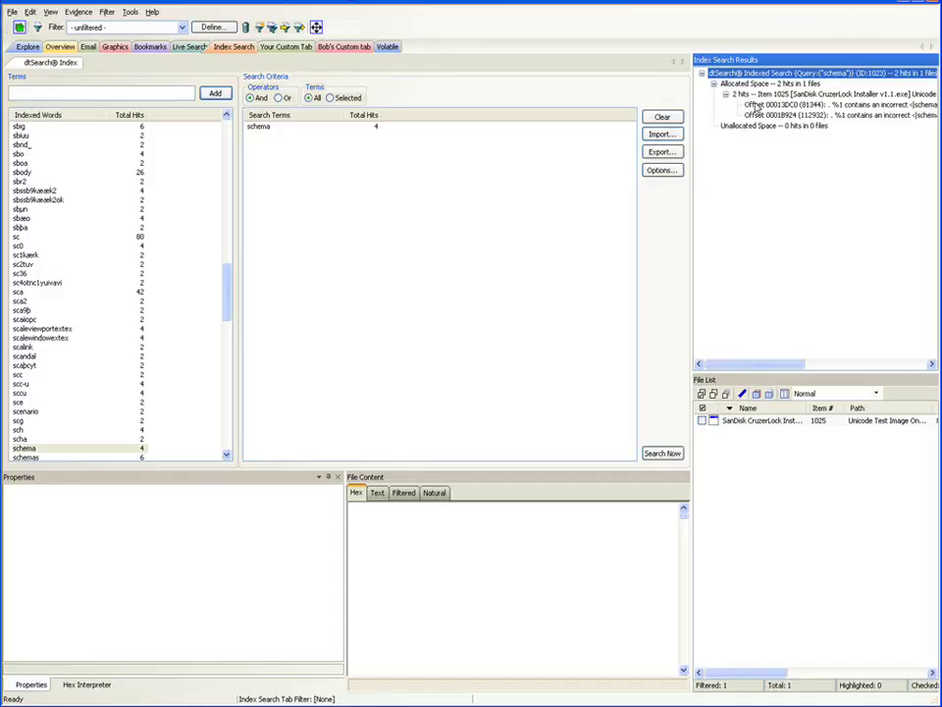
pyautogui.click(757, 110)
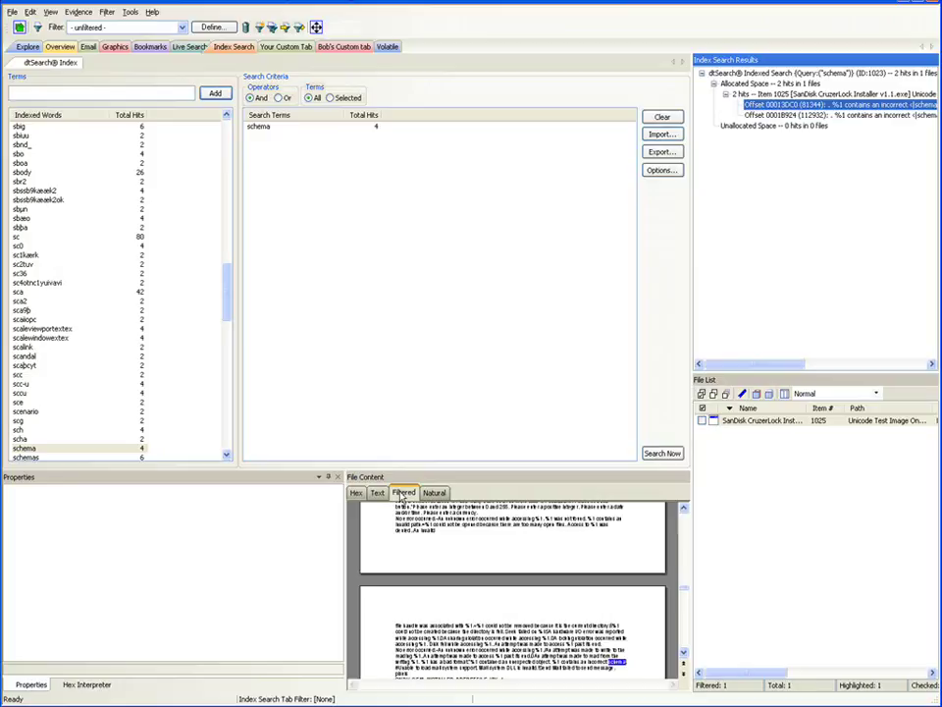
# View the hit file as Hex, Text and Natural, return to Filtered, and open indexed search Options.
pyautogui.click(355, 493)
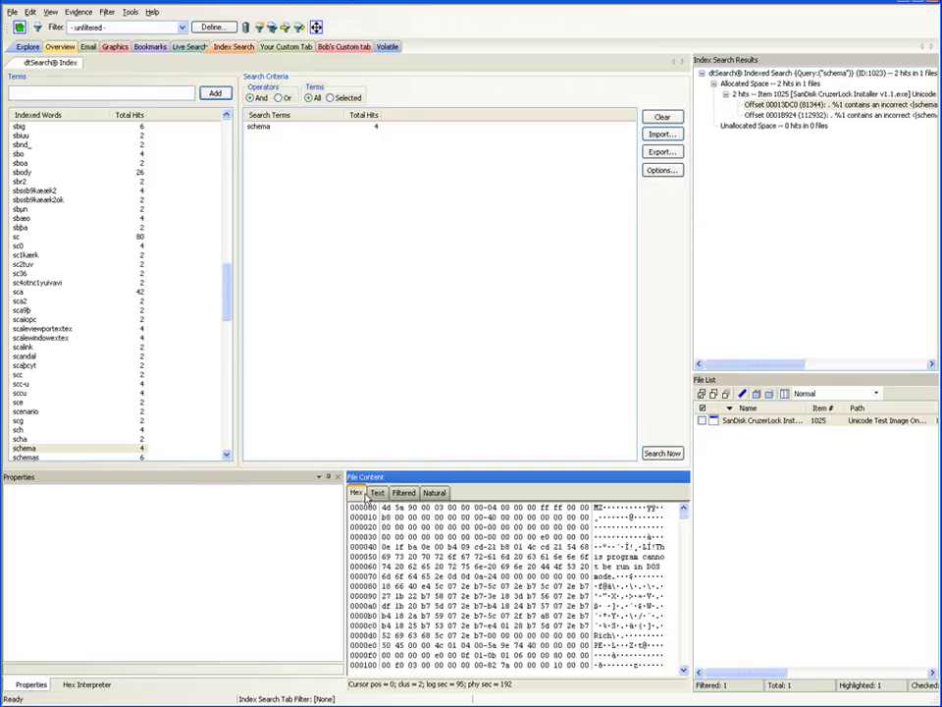
pyautogui.click(378, 495)
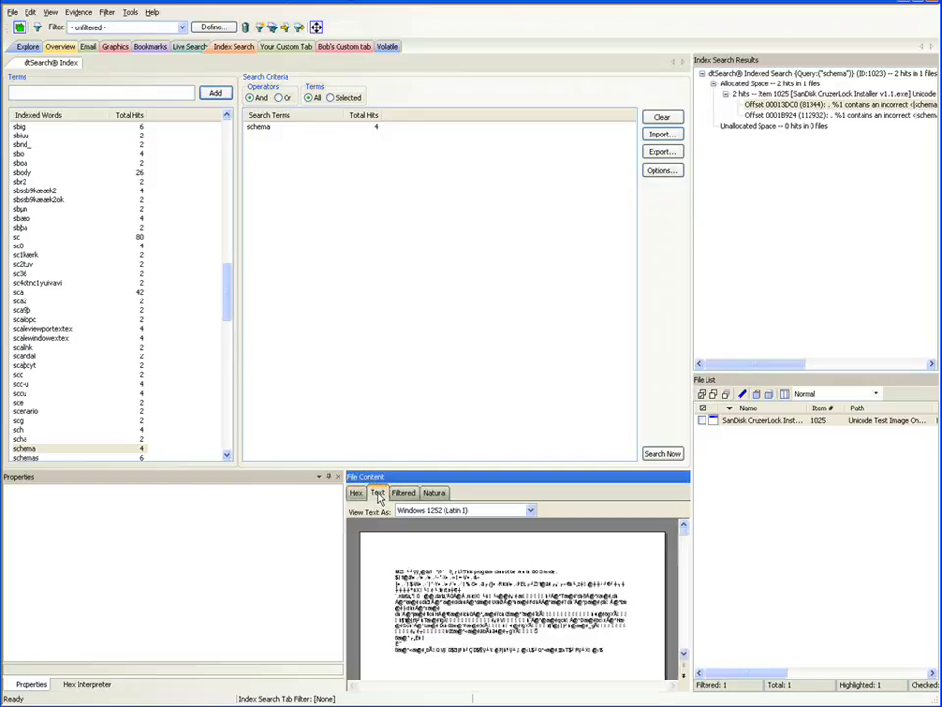
pyautogui.click(436, 495)
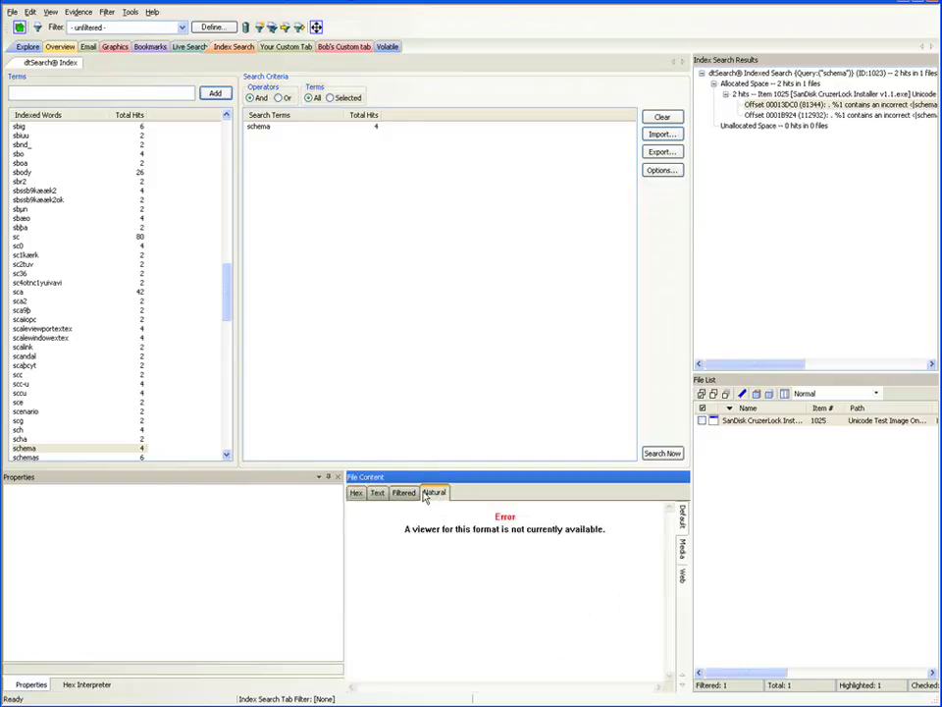
pyautogui.click(409, 492)
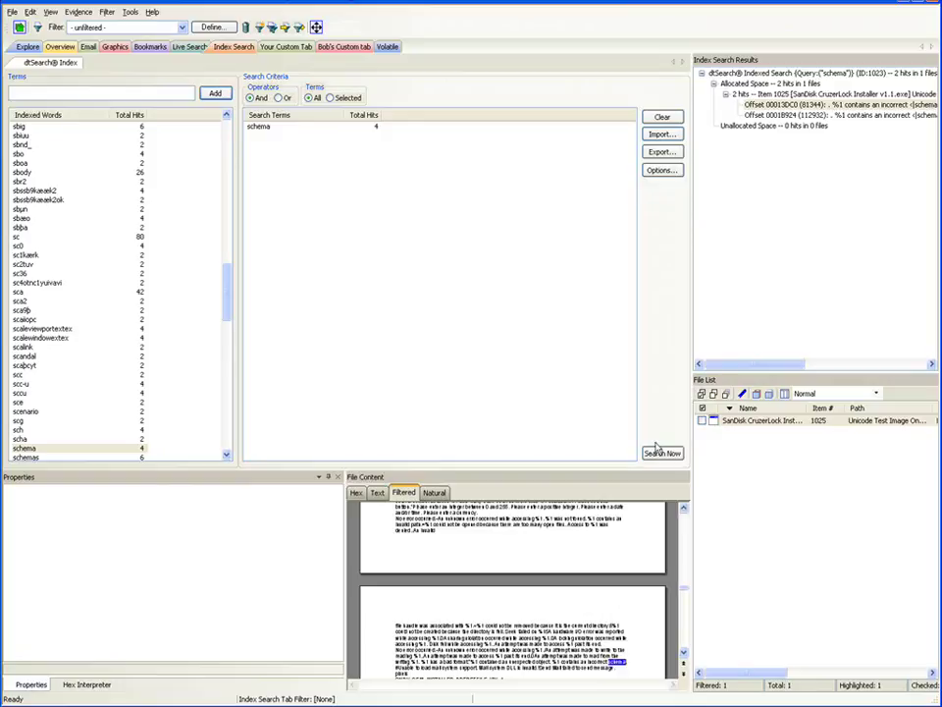
pyautogui.click(653, 174)
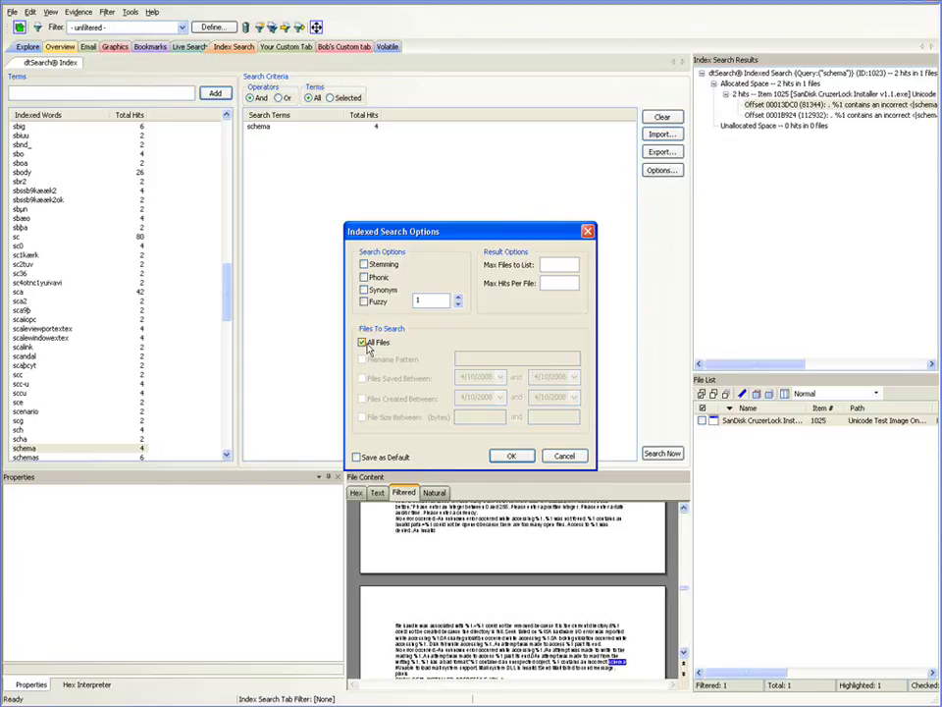
# Turn off All Files and toggle the saved and created date limits, leaving no date restriction.
pyautogui.click(362, 342)
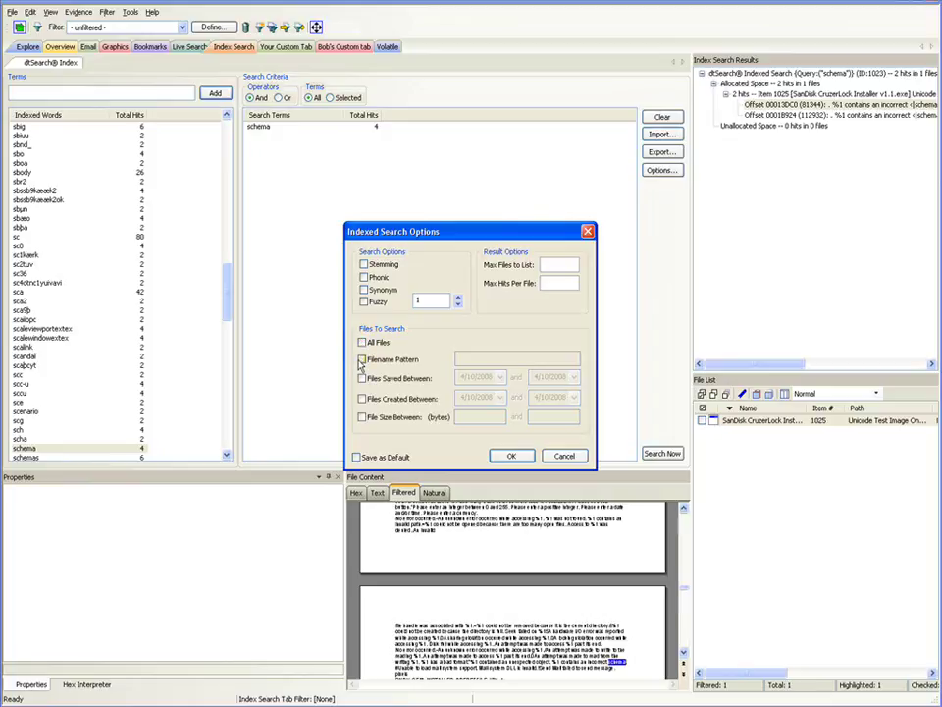
pyautogui.click(362, 378)
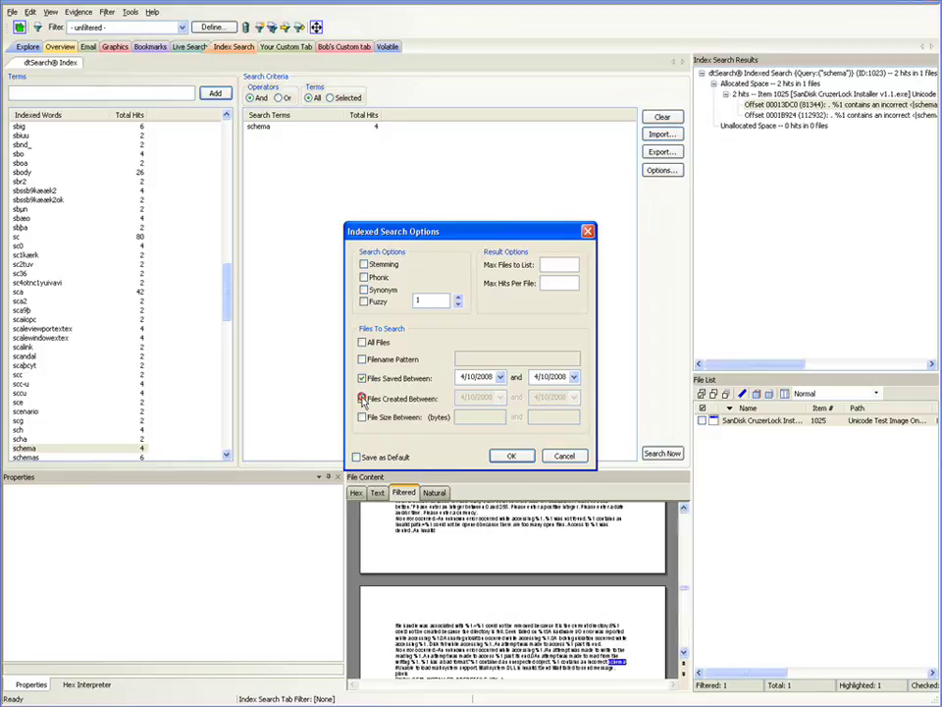
pyautogui.click(362, 397)
pyautogui.click(362, 399)
pyautogui.click(362, 378)
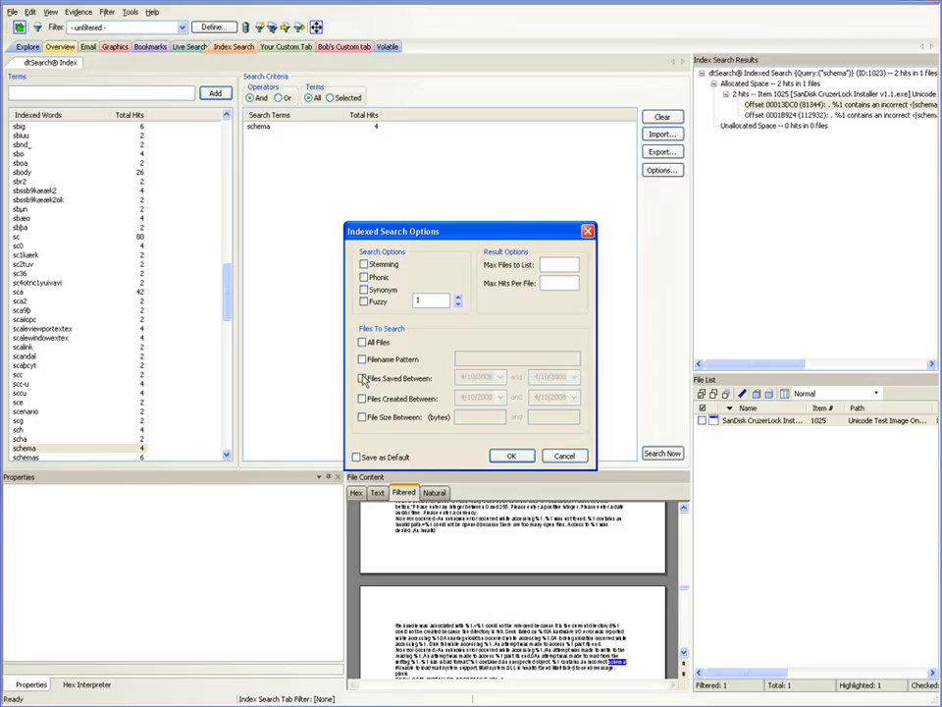
pyautogui.click(564, 457)
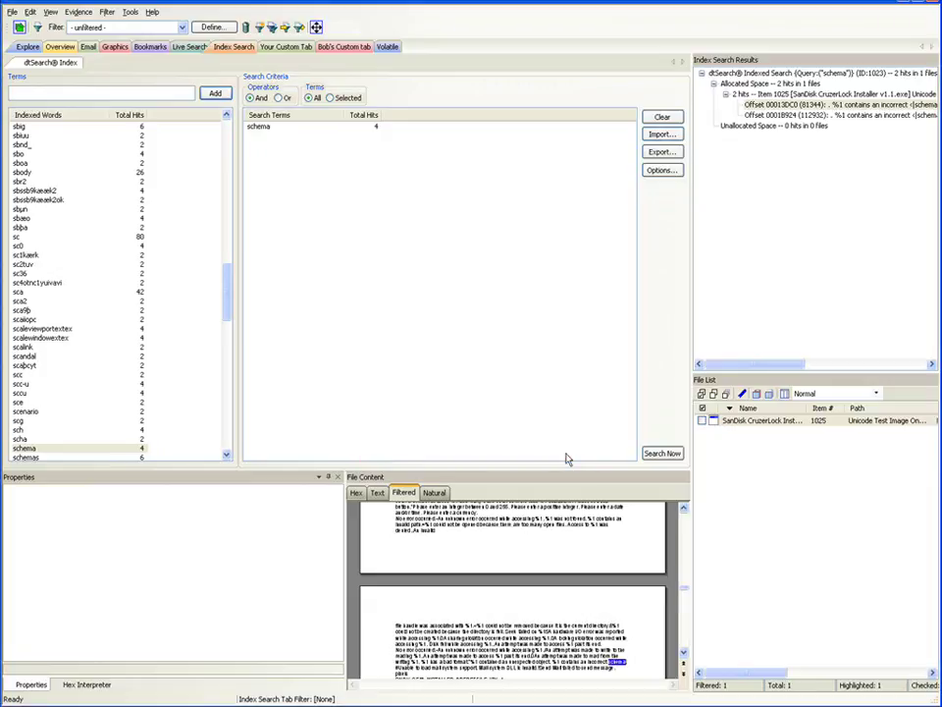